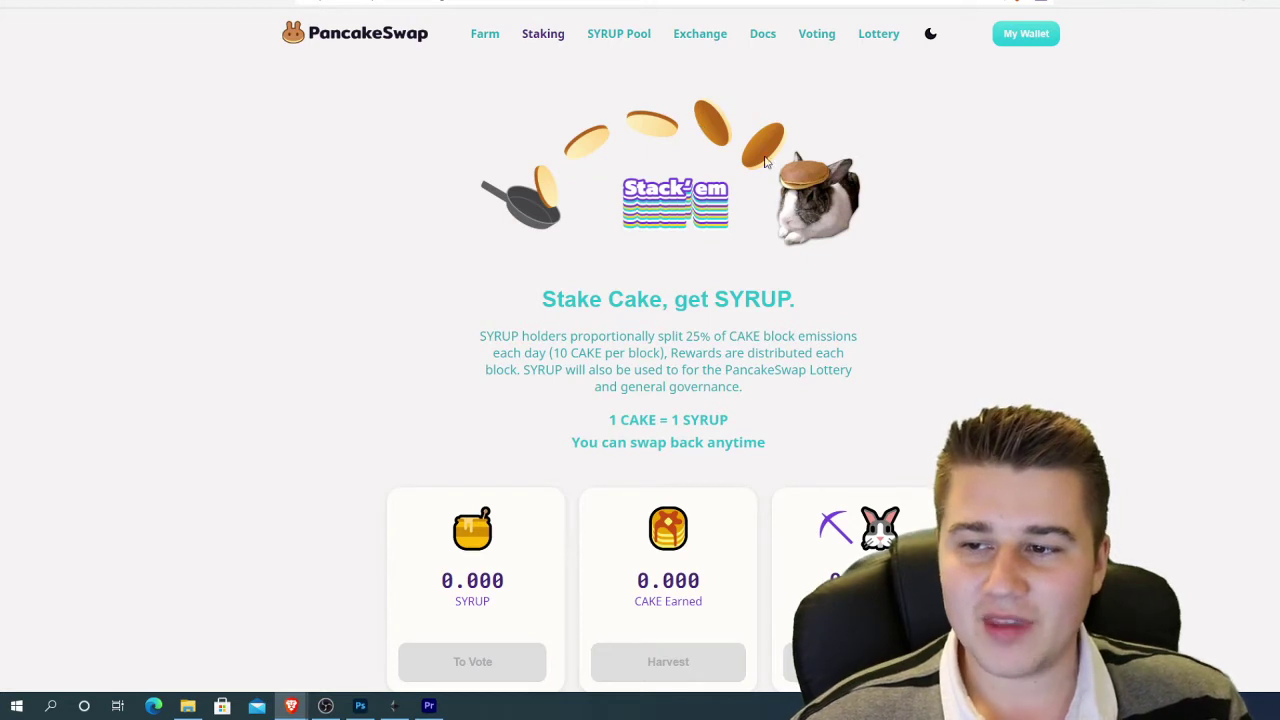
Review the 'Stake Cake, get SYRUP' staking page, then bring up the MetaMask wallet.
{"action": "scroll", "coordinate": [690, 135], "scroll_direction": "down", "scroll_amount": 1}
{"action": "scroll", "coordinate": [651, 143], "scroll_direction": "up", "scroll_amount": 1}
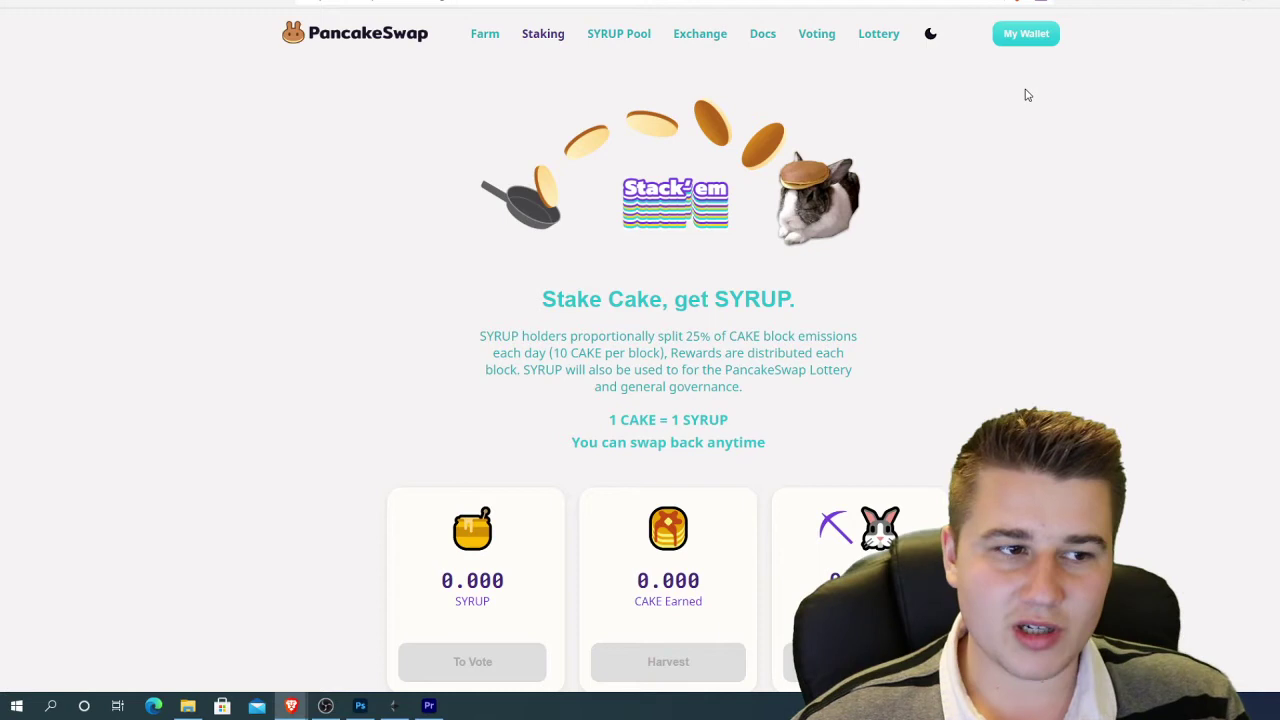
{"action": "left_click", "coordinate": [1245, 2]}
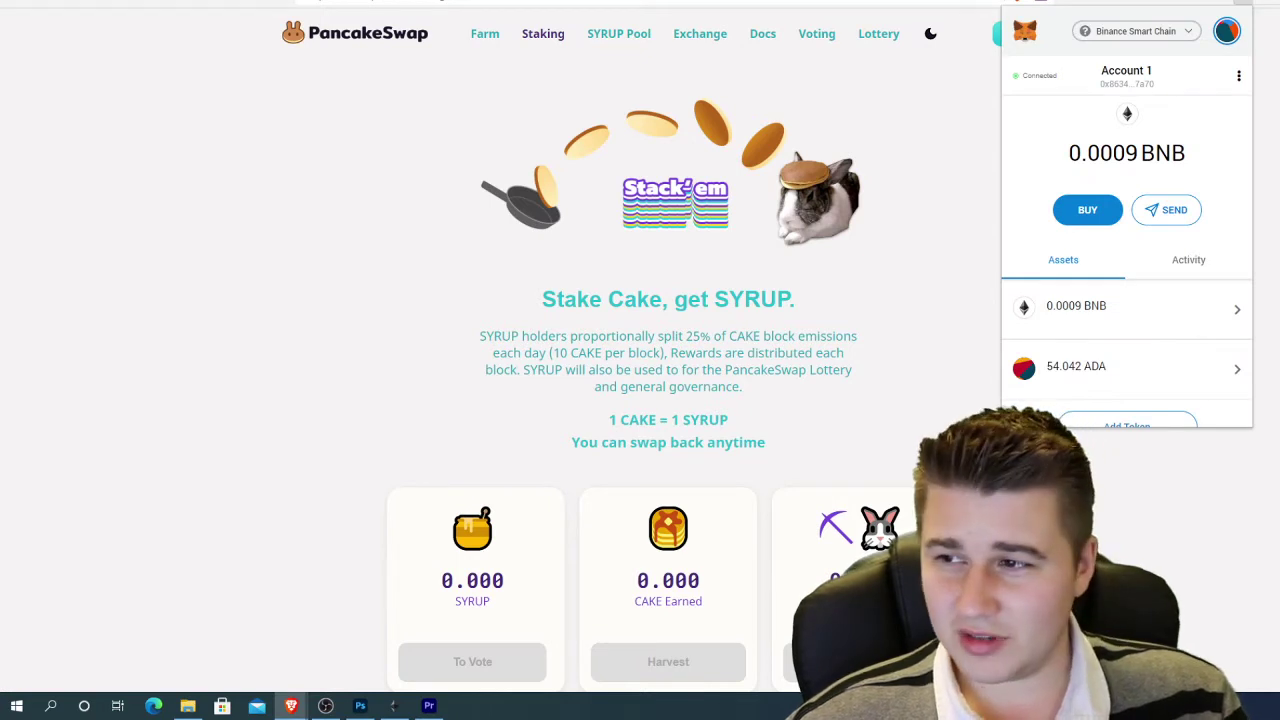
Look over MetaMask's Custom RPC network form, then return to the Binance Smart Chain account view.
{"action": "left_click", "coordinate": [1192, 31]}
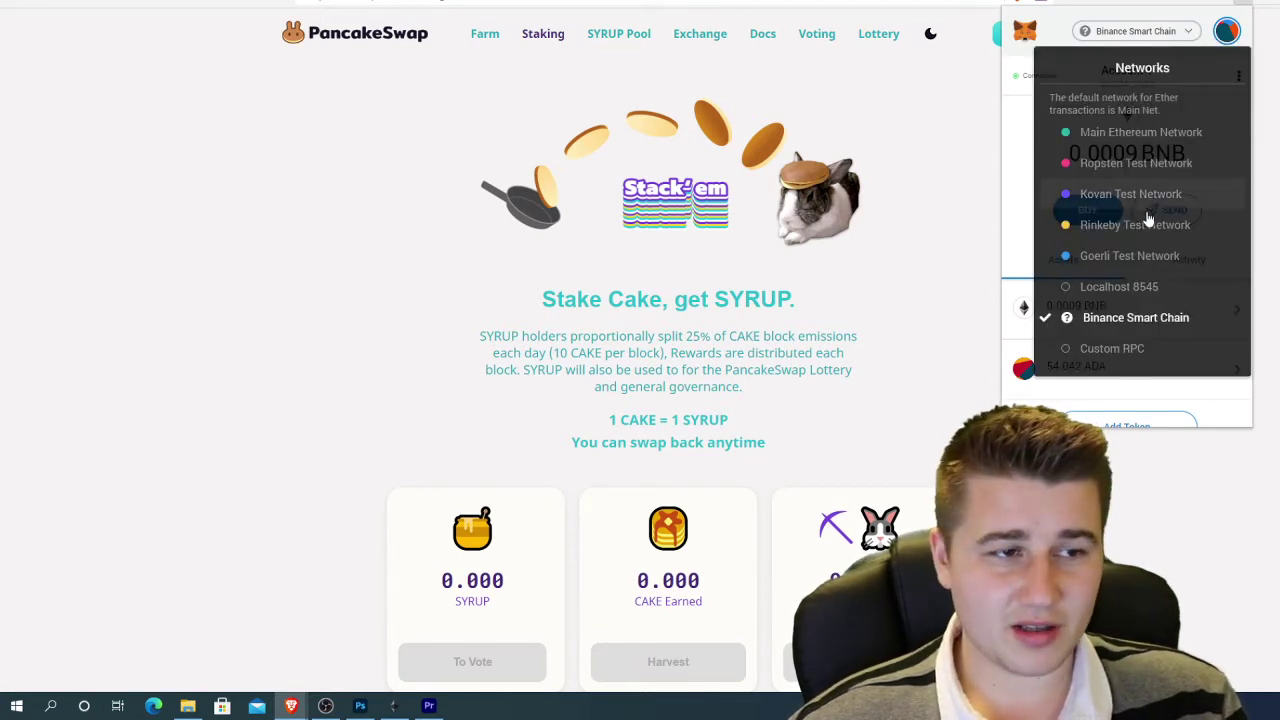
{"action": "left_click", "coordinate": [1124, 347]}
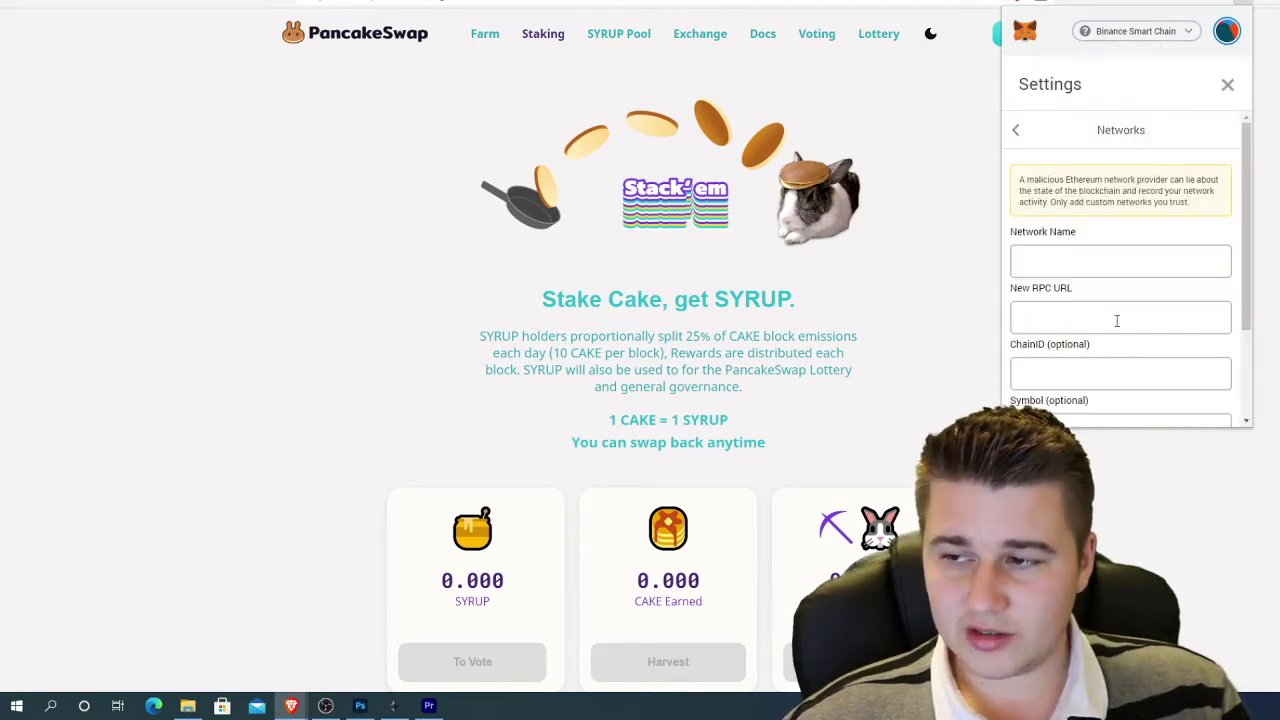
{"action": "scroll", "coordinate": [1112, 260], "scroll_direction": "down", "scroll_amount": 3}
{"action": "scroll", "coordinate": [1109, 209], "scroll_direction": "up", "scroll_amount": 3}
{"action": "scroll", "coordinate": [1090, 220], "scroll_direction": "down", "scroll_amount": 3}
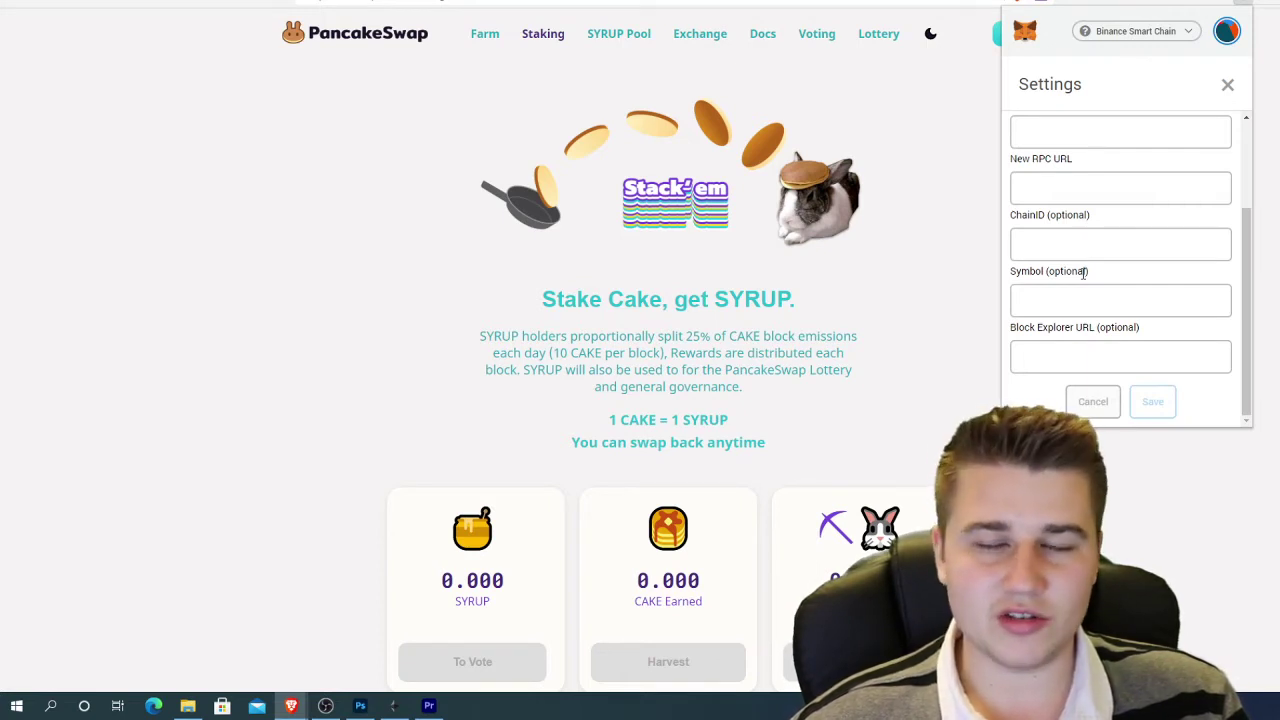
{"action": "scroll", "coordinate": [1084, 272], "scroll_direction": "up", "scroll_amount": 3}
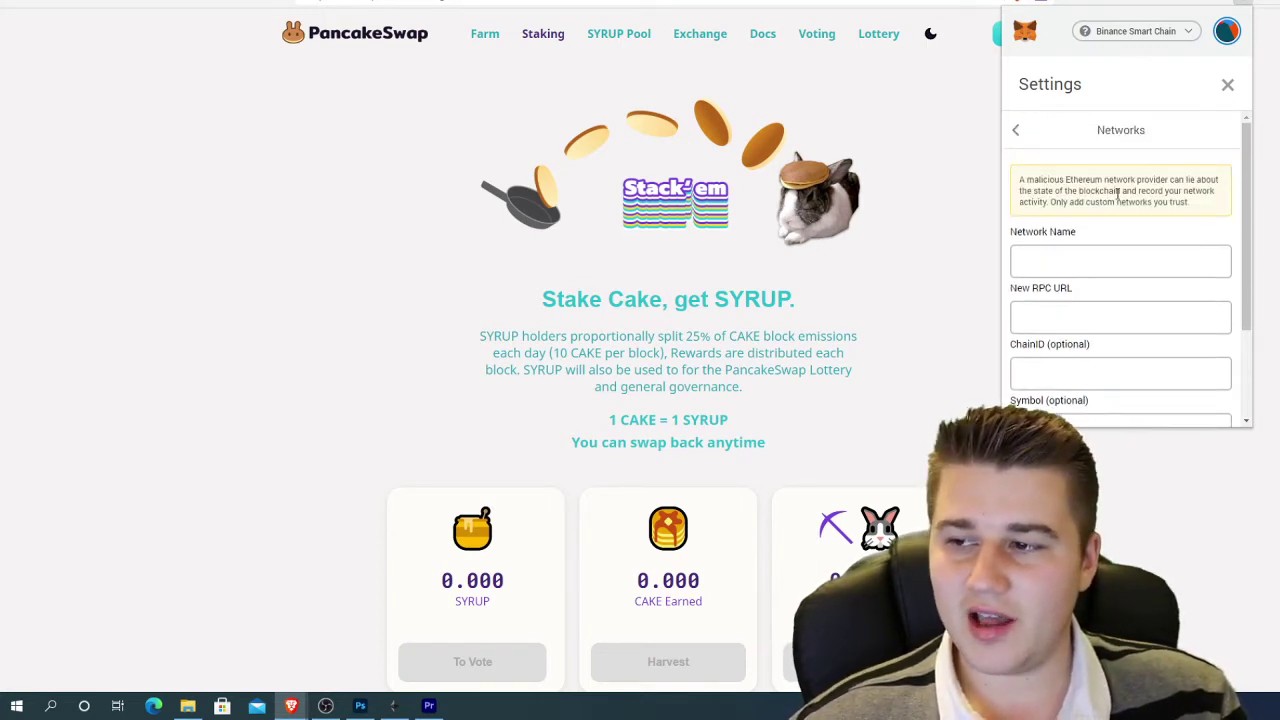
{"action": "left_click", "coordinate": [1016, 130]}
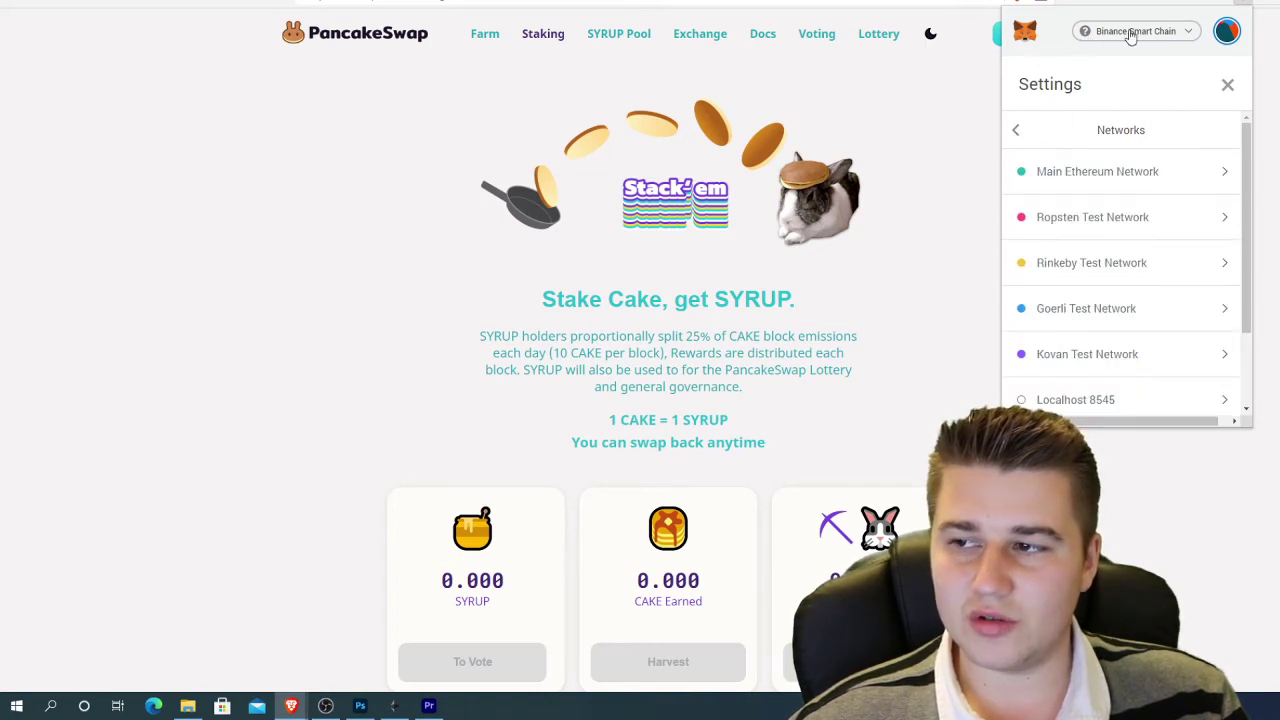
{"action": "left_click", "coordinate": [1228, 85]}
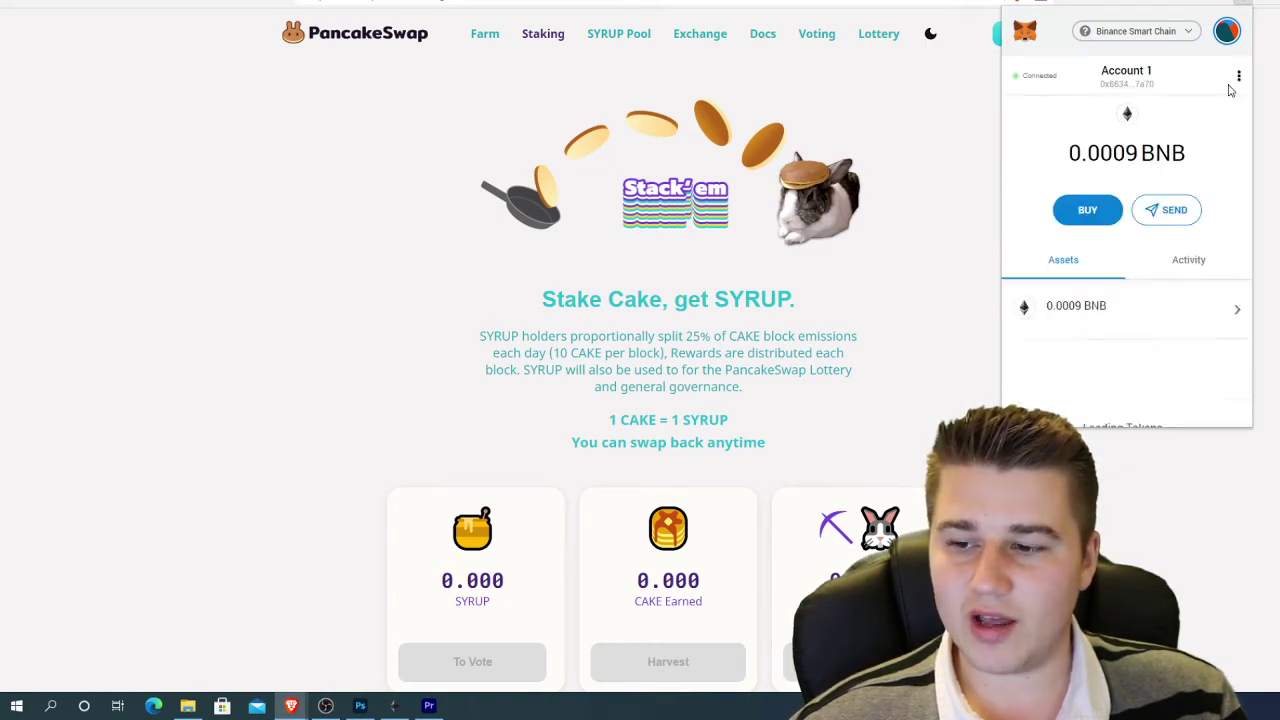
Swap setup: ADA as the receiving token, MAX BNB as the amount, then switch to the Photoshop sketch.
{"action": "left_click", "coordinate": [933, 106]}
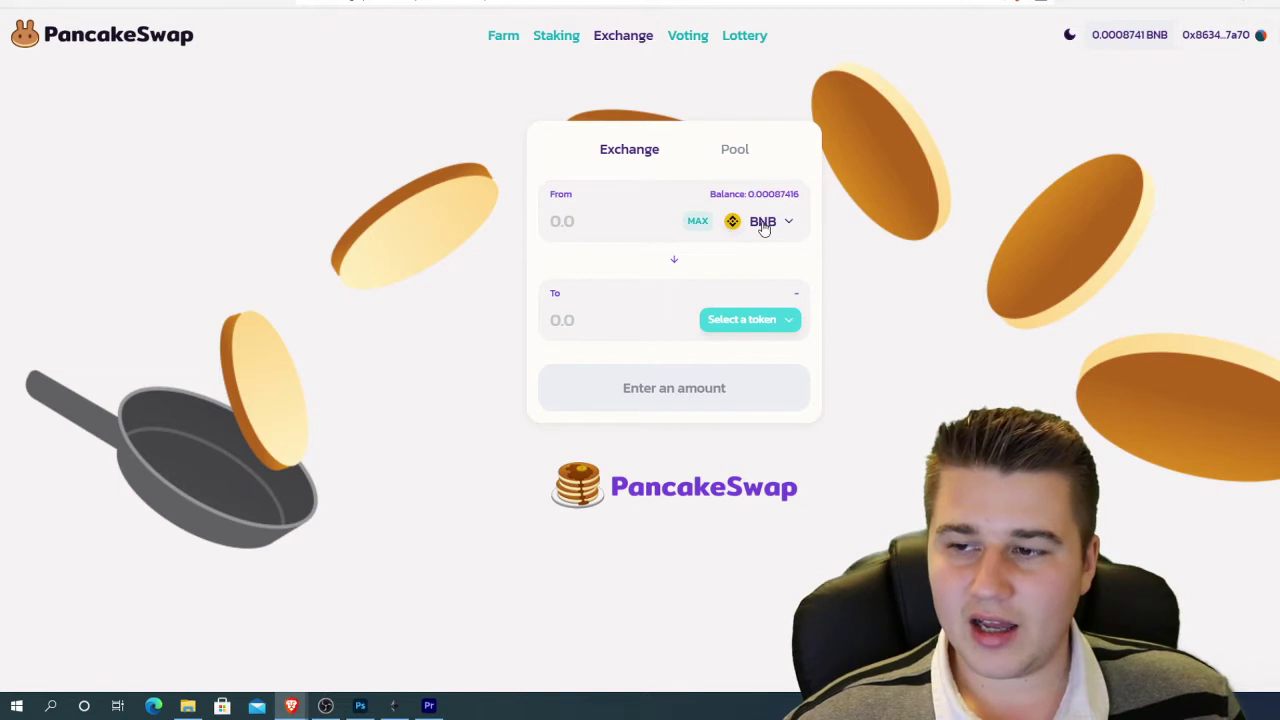
{"action": "left_click", "coordinate": [748, 327]}
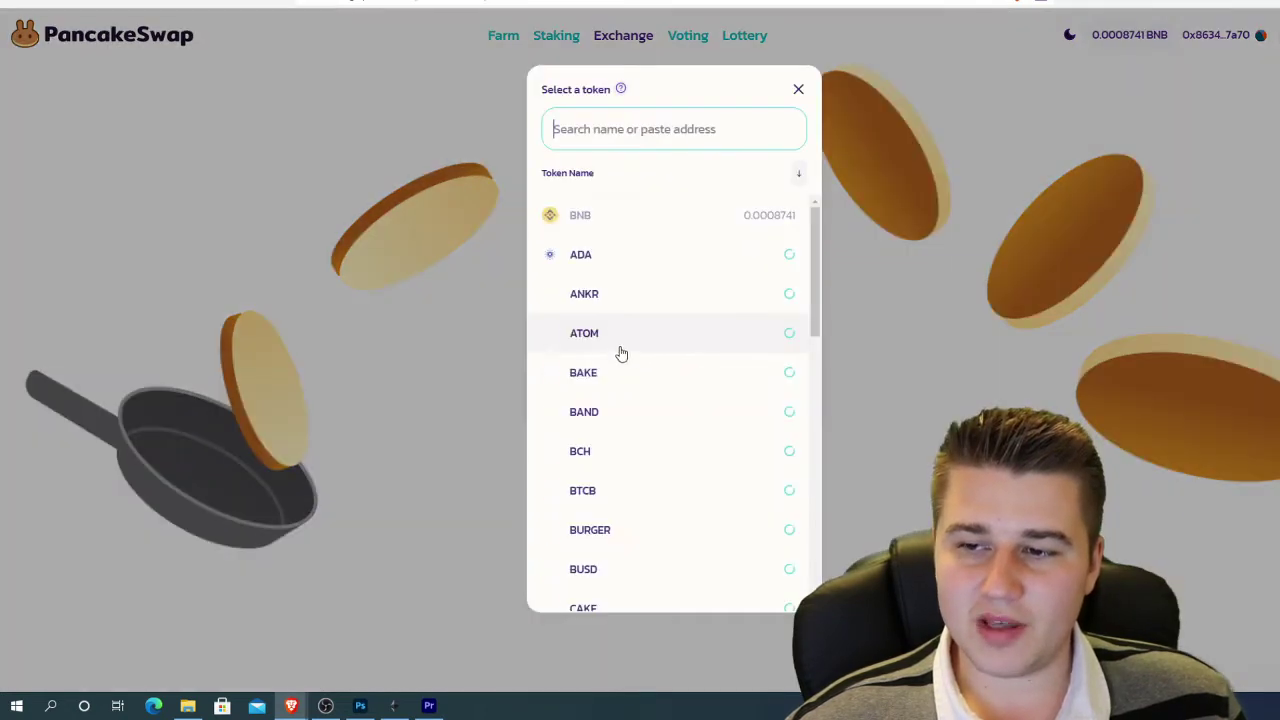
{"action": "left_click", "coordinate": [626, 258]}
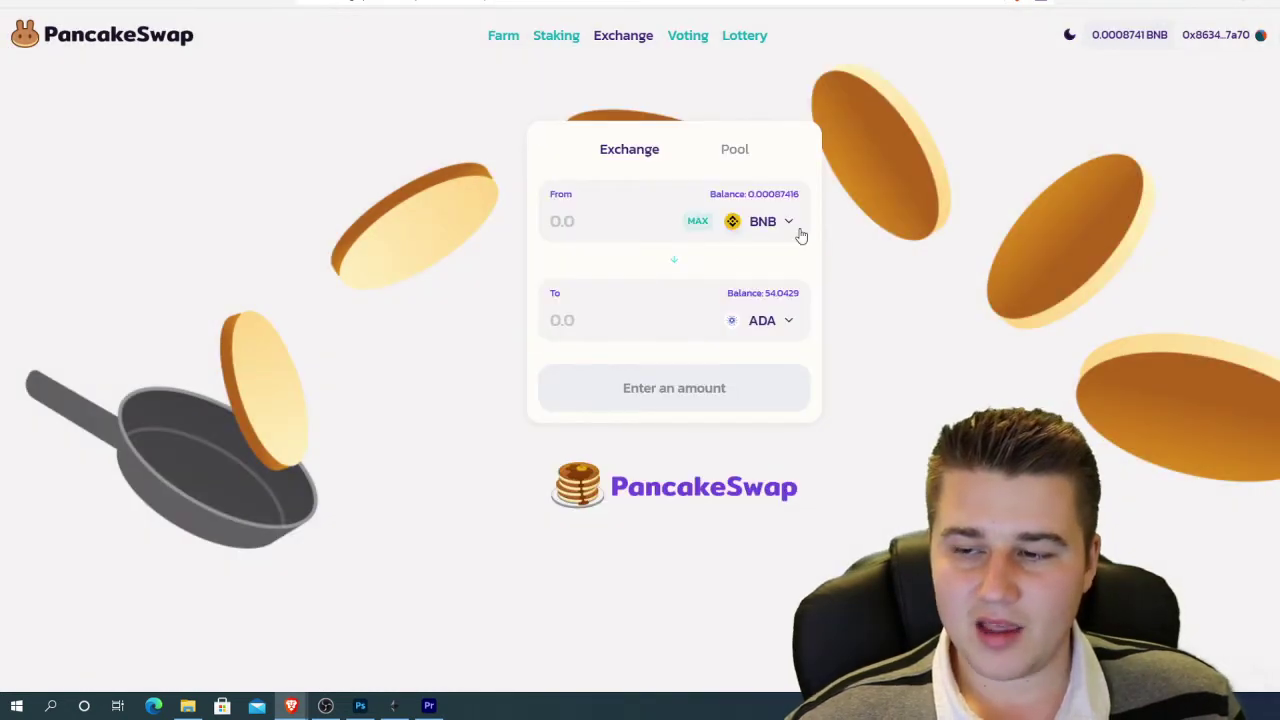
{"action": "left_click", "coordinate": [697, 222]}
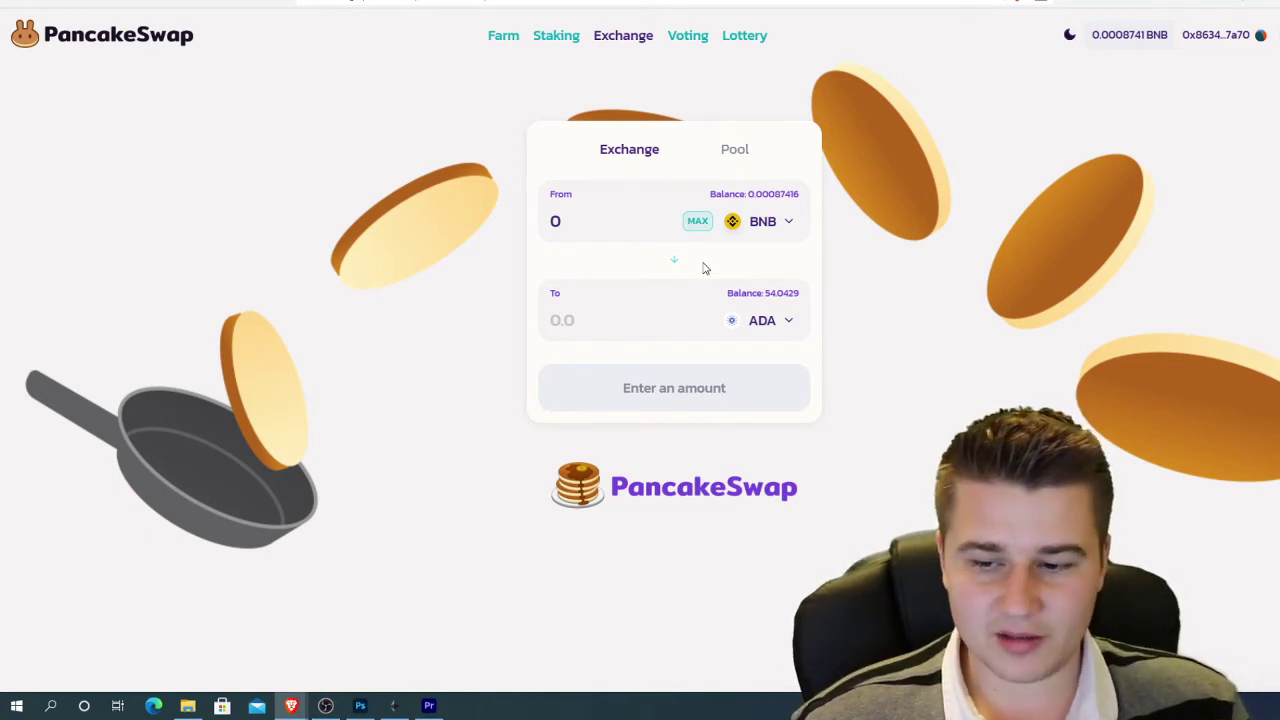
{"action": "left_click", "coordinate": [360, 705]}
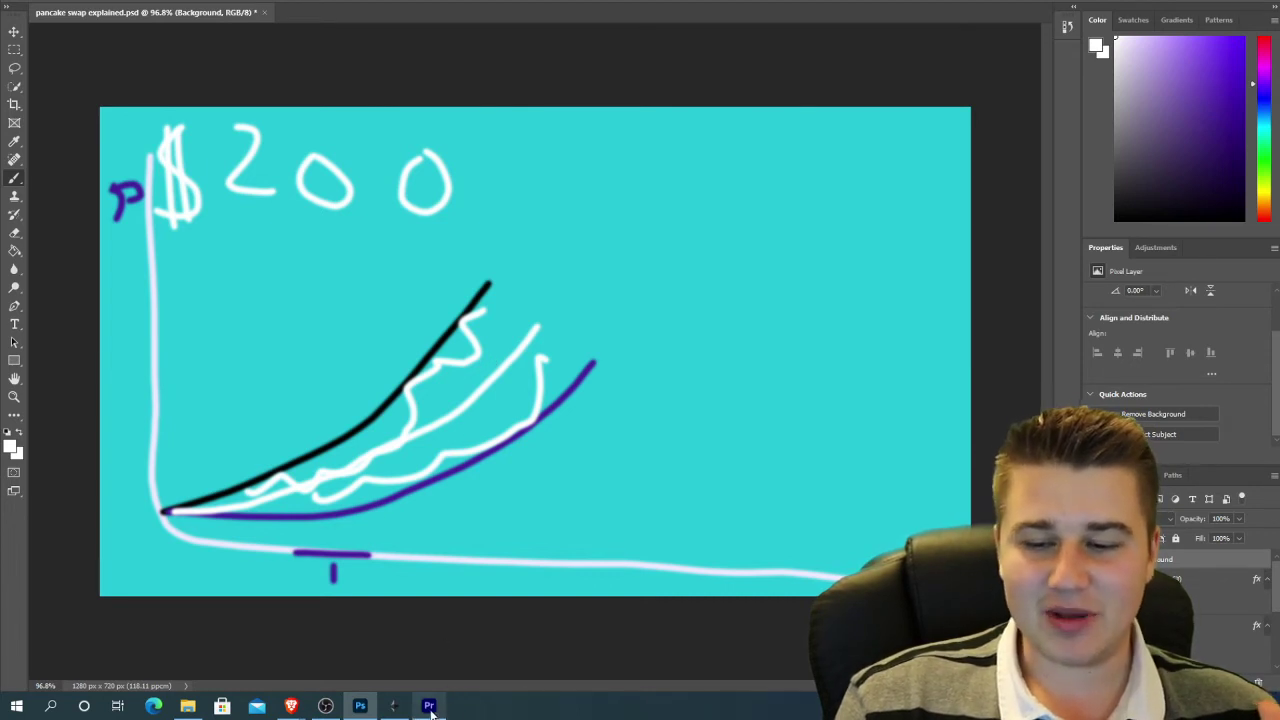
{"action": "mouse_move", "coordinate": [291, 708]}
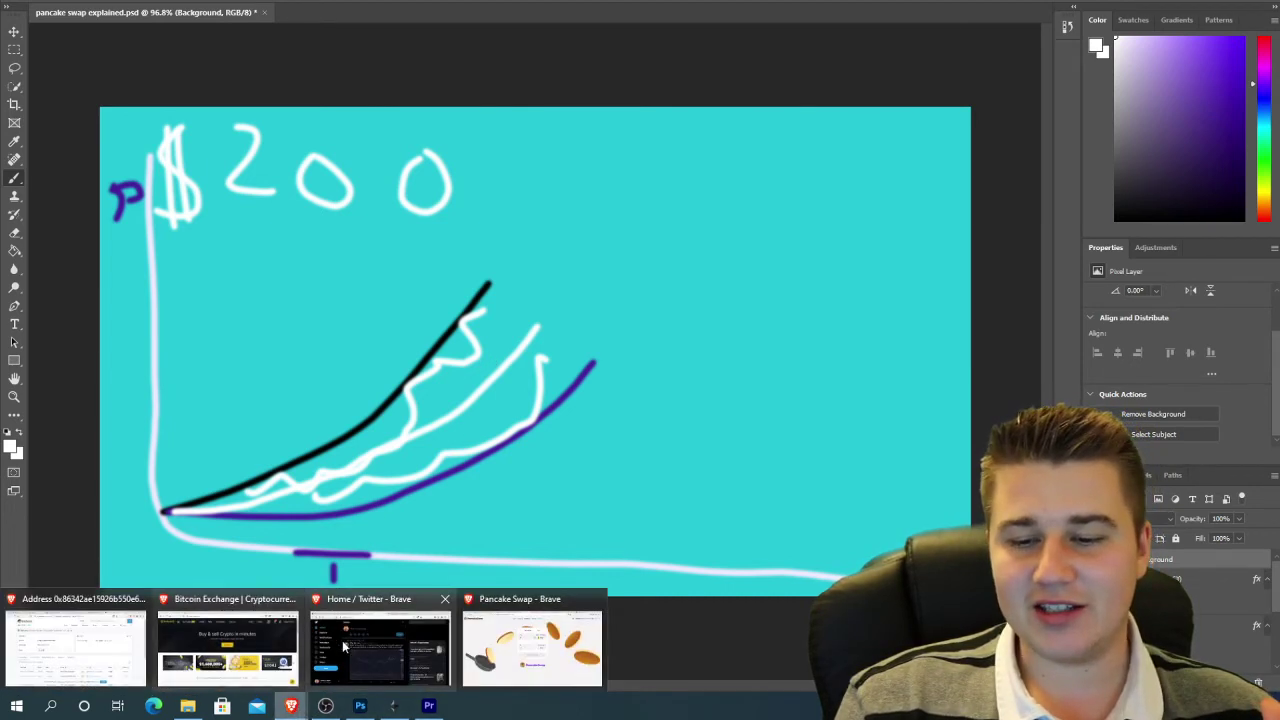
Go back to the PancakeSwap browser window and open the Farm page of FLIP farms.
{"action": "left_click", "coordinate": [533, 640]}
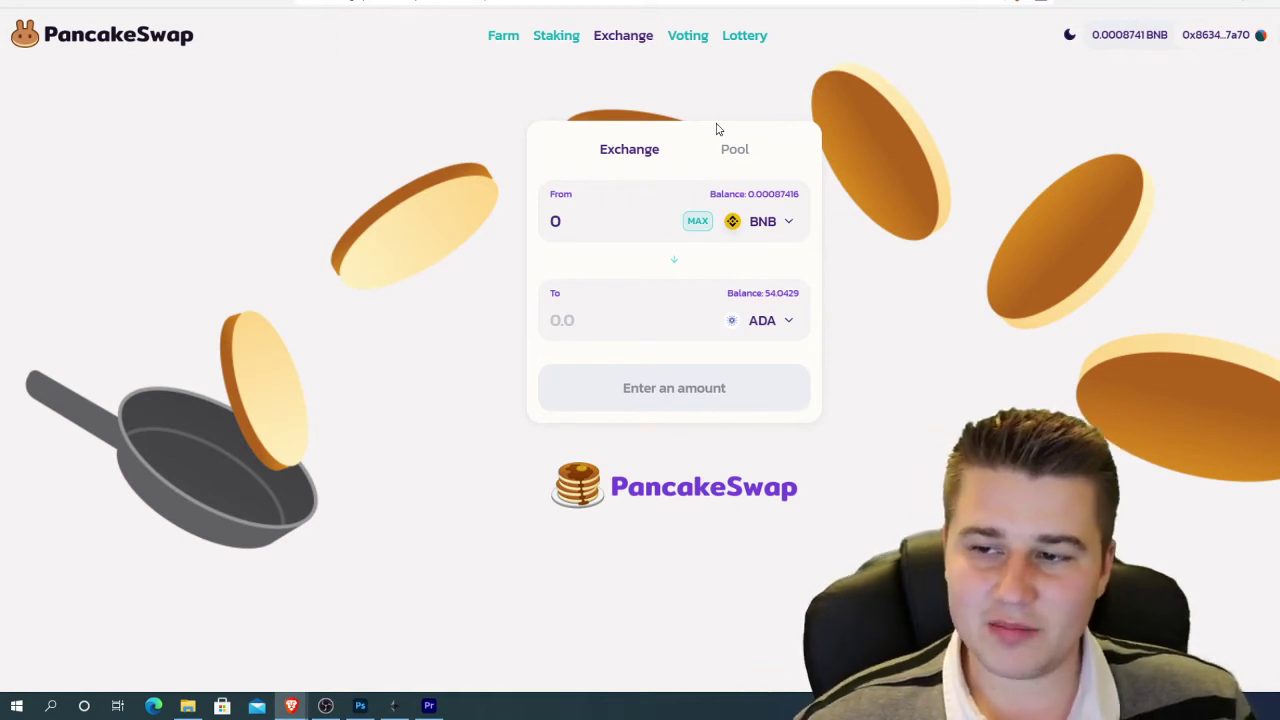
{"action": "left_click", "coordinate": [510, 45]}
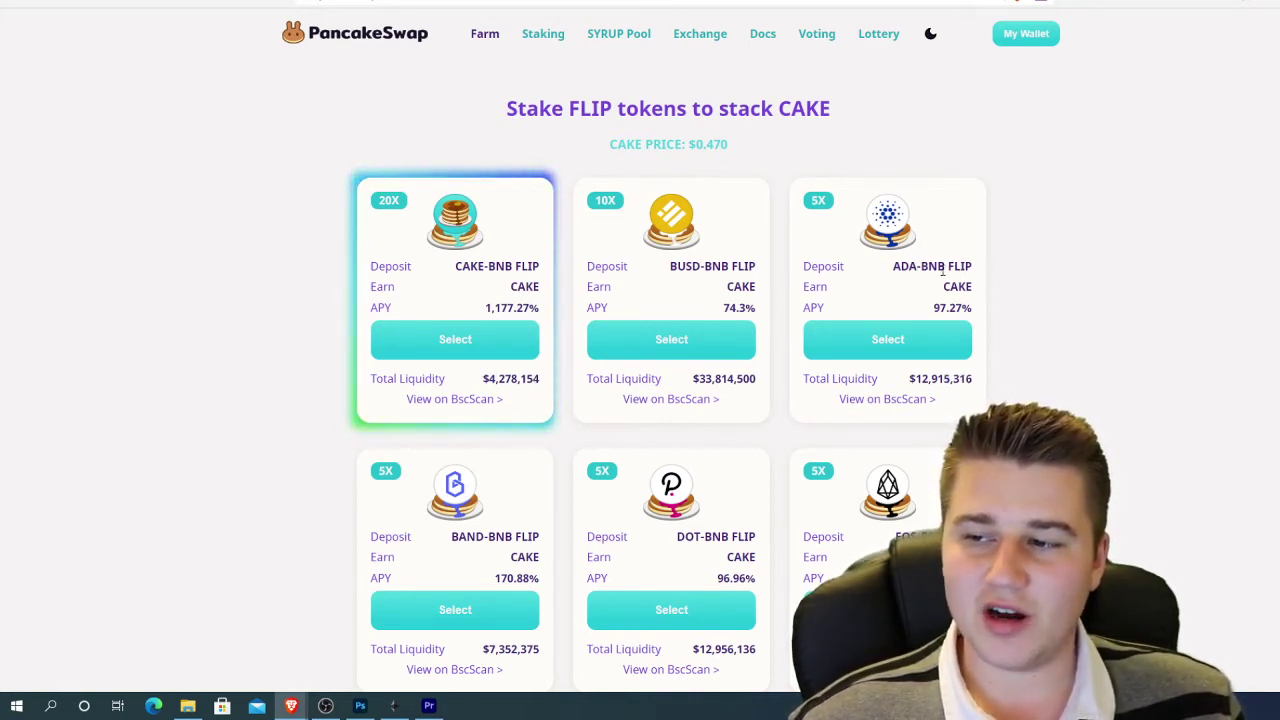
Select the ADA-BNB FLIP farm card, showing 8.404 FLIP staked and 0.118 CAKE earned.
{"action": "left_click", "coordinate": [889, 341]}
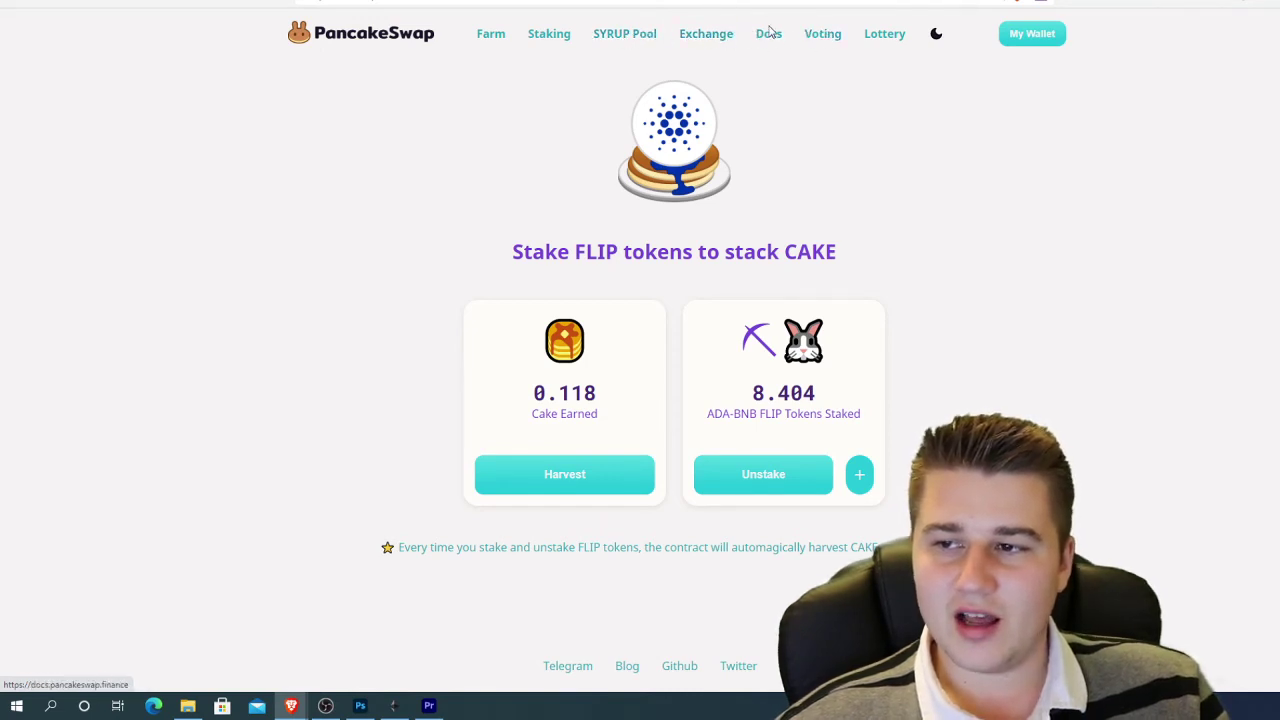
Look over the closed SYRUP Voting proposals, then return to the previous page.
{"action": "left_click", "coordinate": [834, 40]}
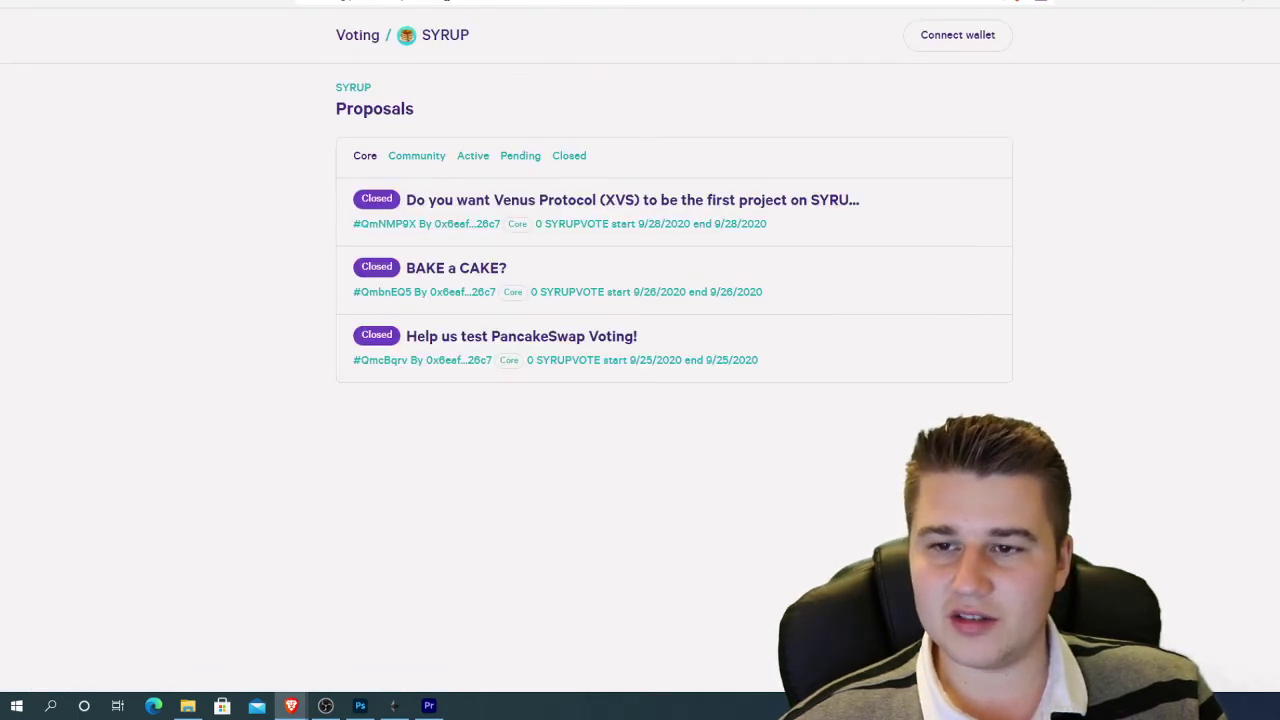
{"action": "key", "text": "alt+Left"}
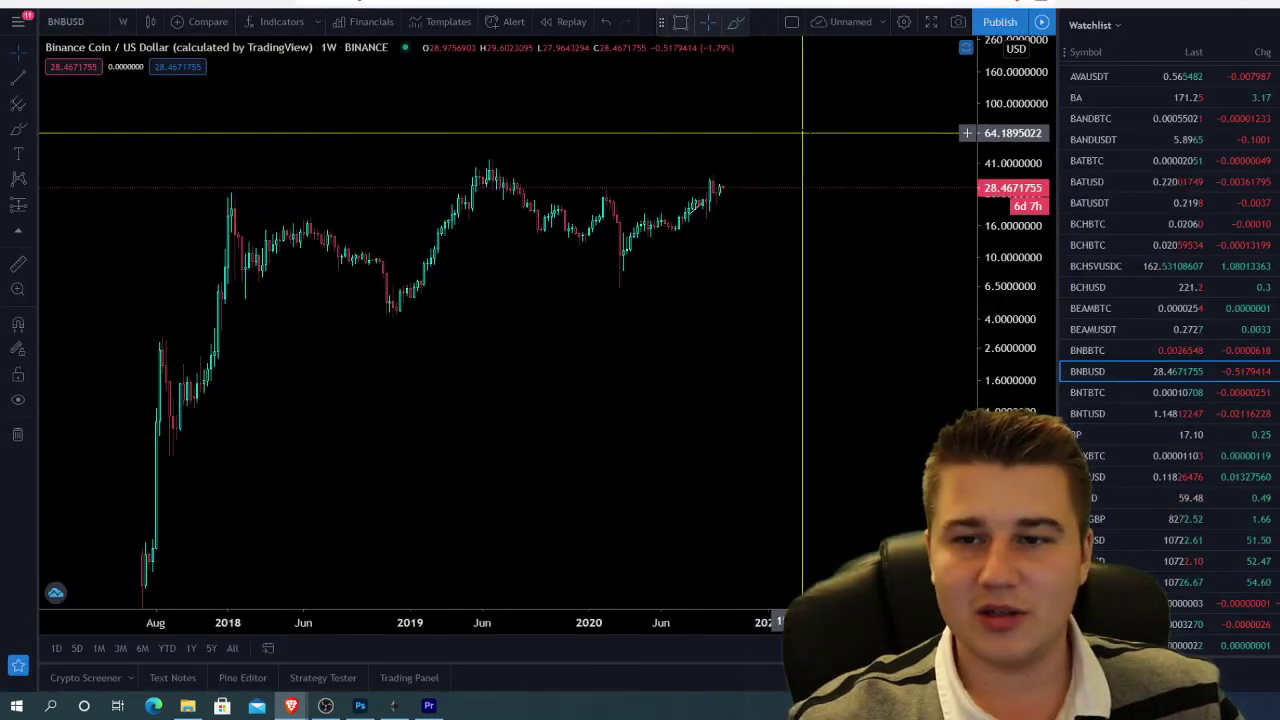
Chart CAKEBUSD from the watchlist, switching the interval to 1 day and then 1 hour.
{"action": "scroll", "coordinate": [1150, 170], "scroll_direction": "down", "scroll_amount": 5}
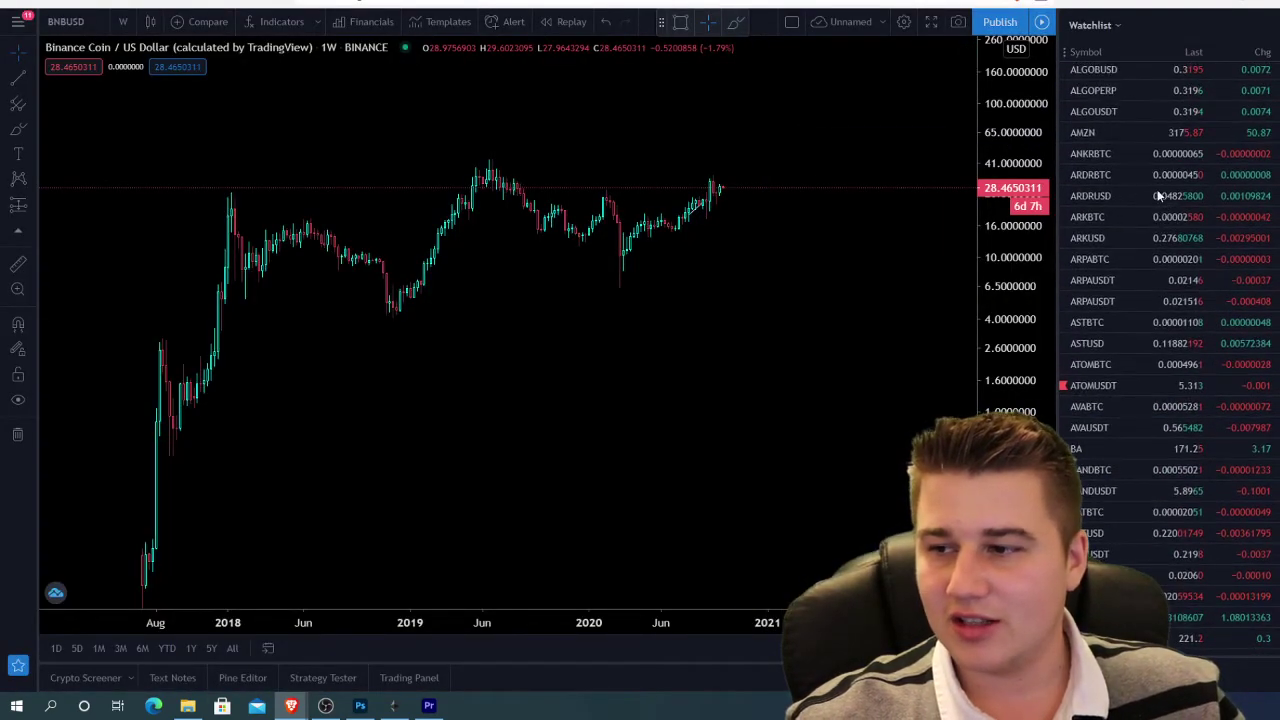
{"action": "scroll", "coordinate": [1128, 290], "scroll_direction": "down", "scroll_amount": 8}
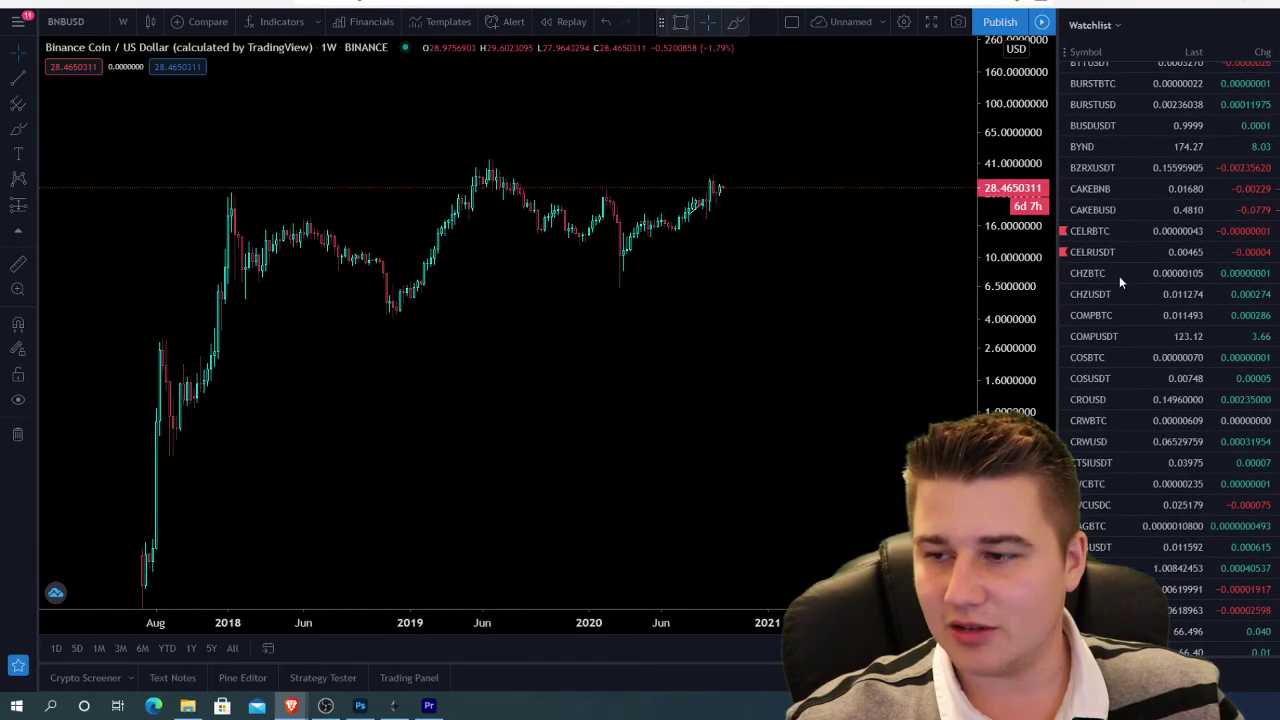
{"action": "left_click", "coordinate": [1109, 210]}
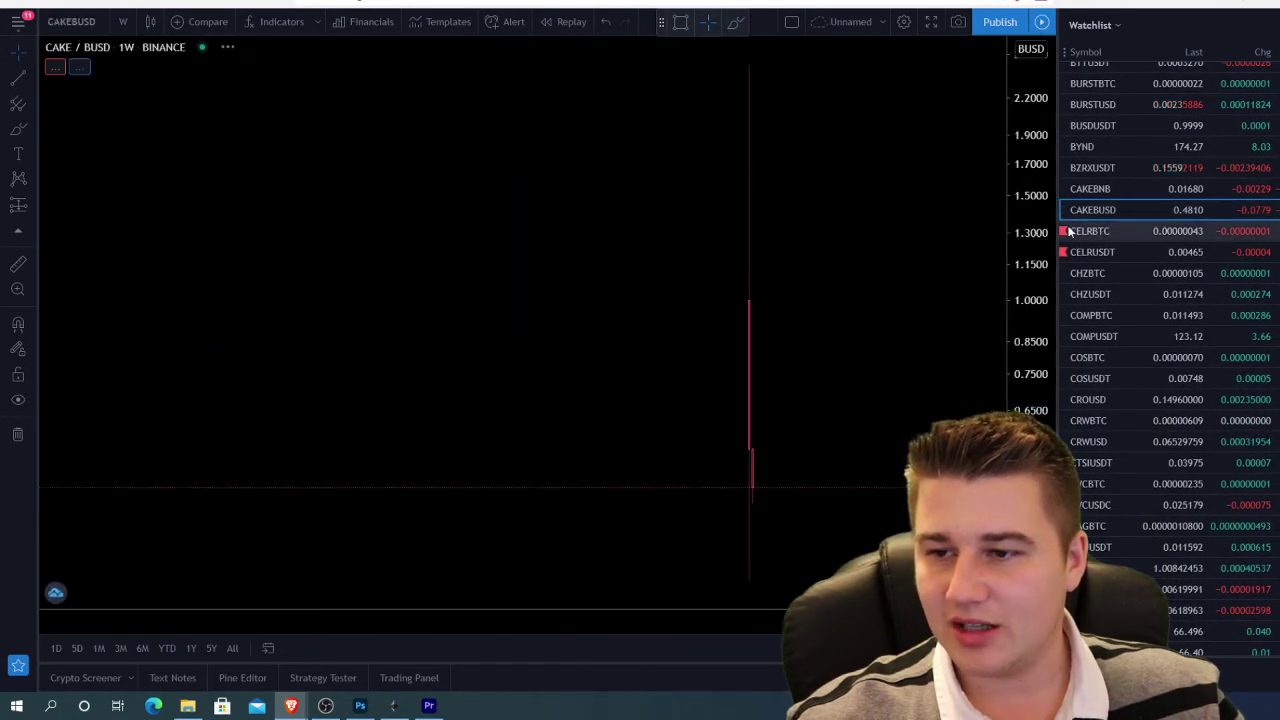
{"action": "left_click", "coordinate": [123, 21]}
{"action": "left_click", "coordinate": [149, 370]}
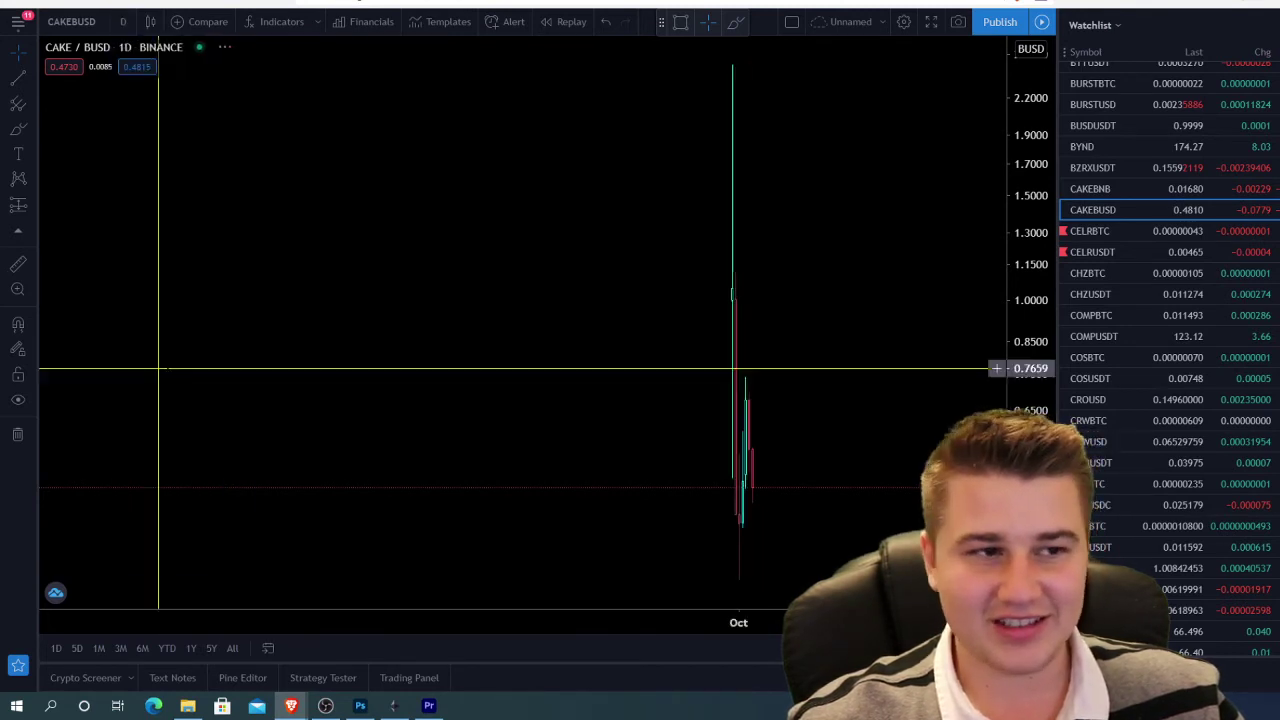
{"action": "left_click", "coordinate": [123, 21]}
{"action": "left_click", "coordinate": [167, 256]}
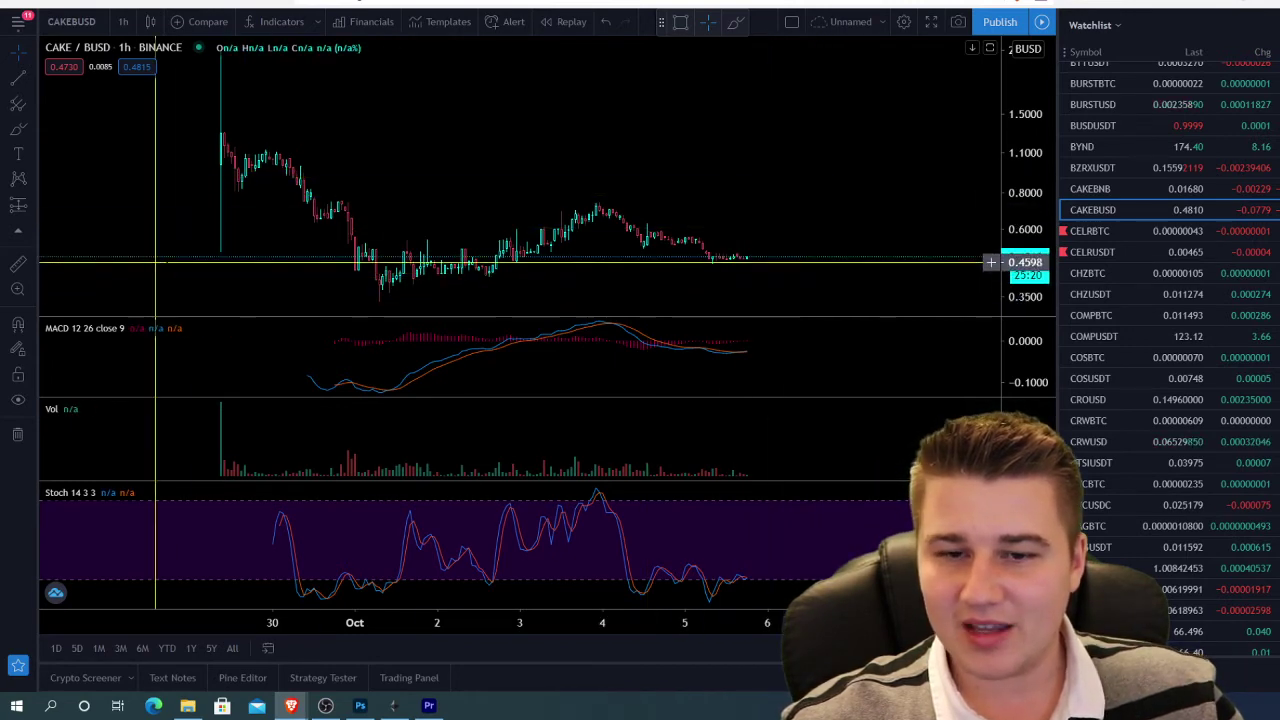
Measure a price range starting from the current CAKE price, then dismiss the measurement.
{"action": "key", "text": "shift"}
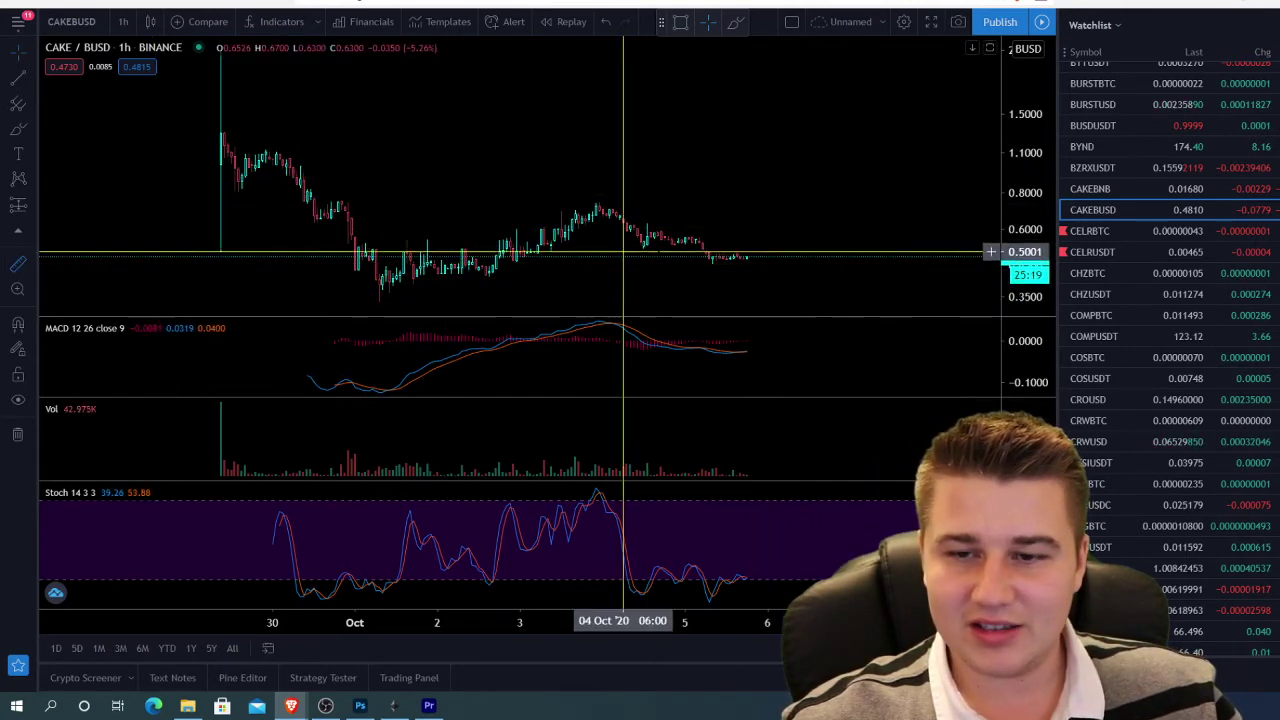
{"action": "left_click", "coordinate": [815, 255]}
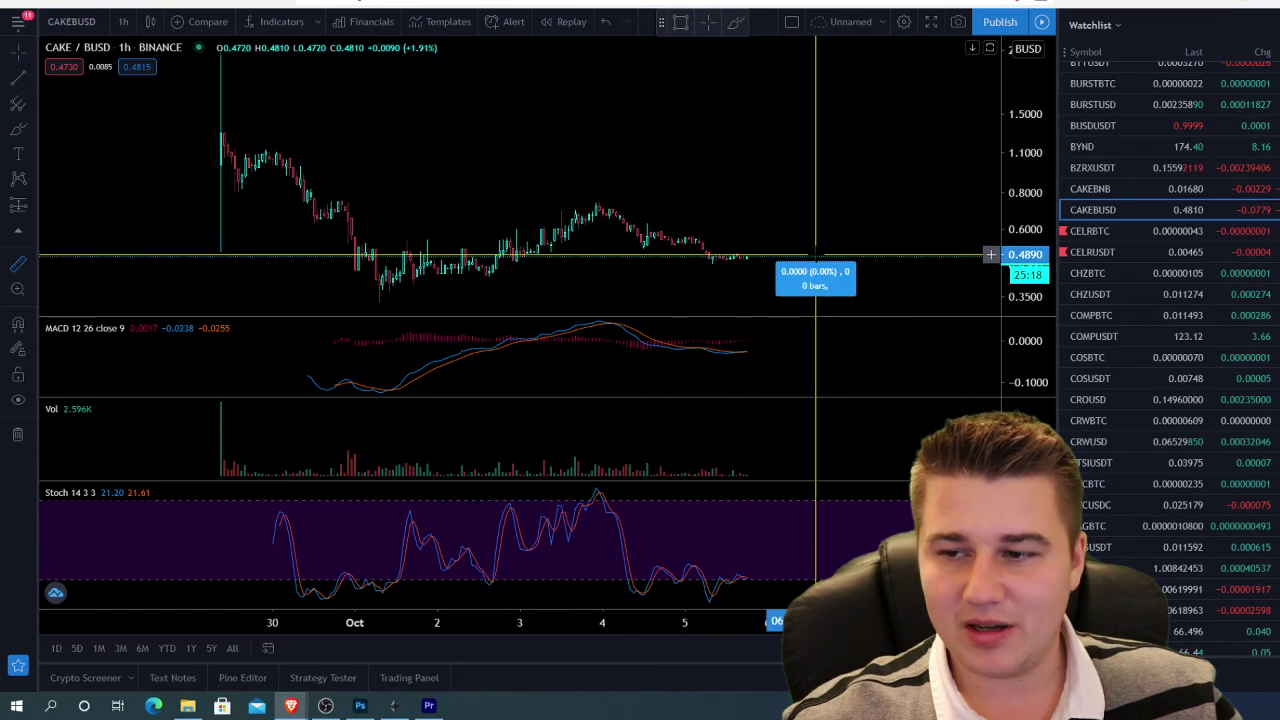
{"action": "left_click", "coordinate": [818, 131]}
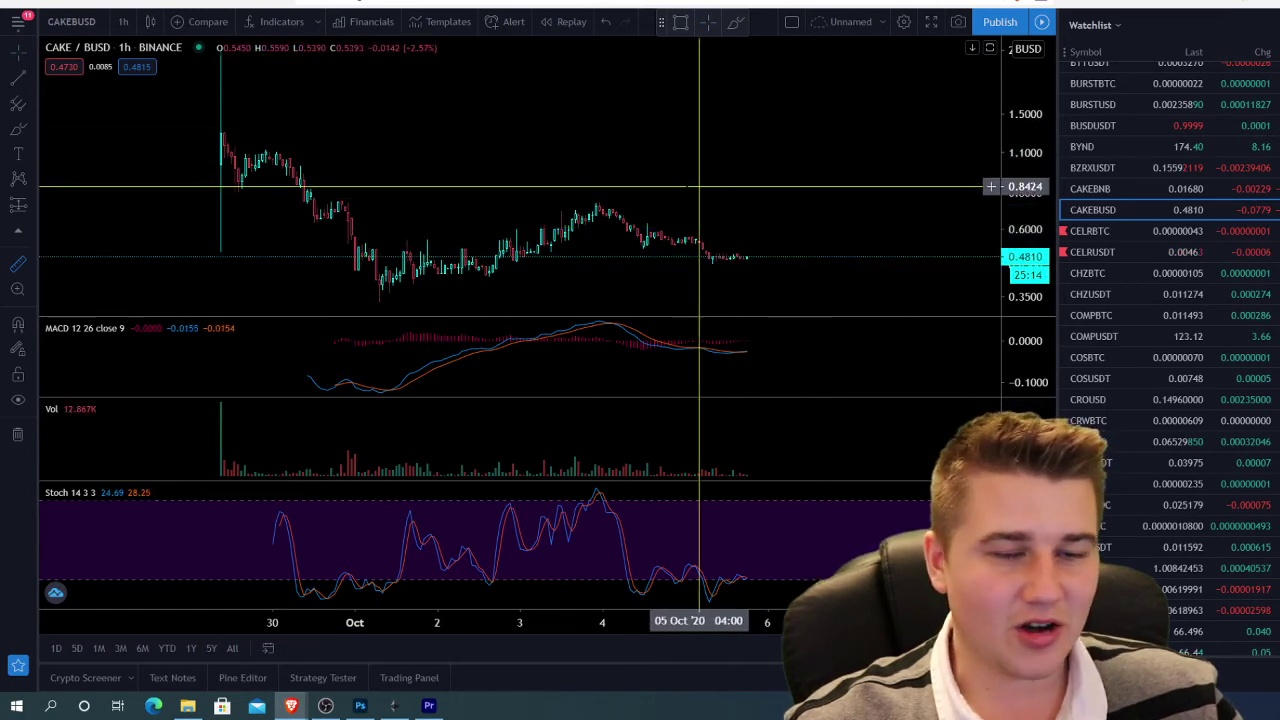